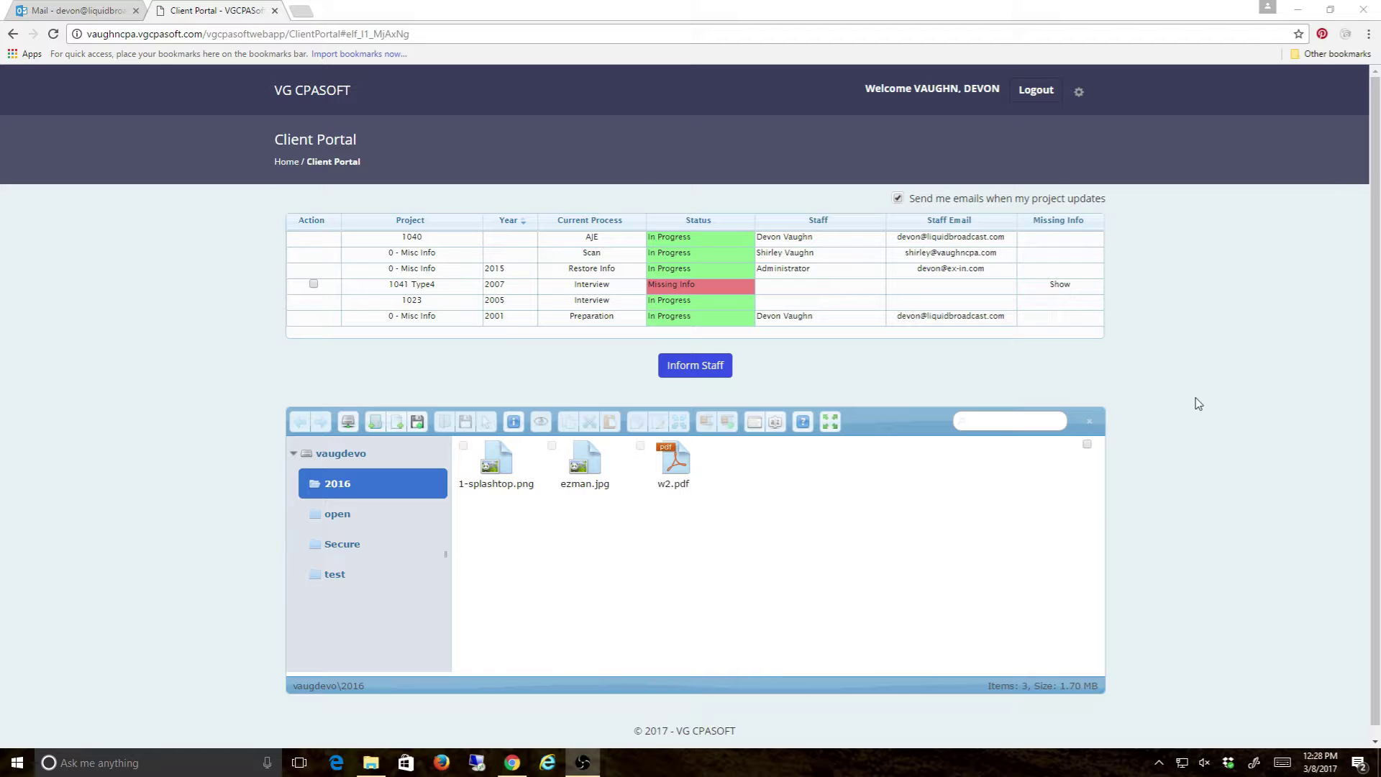
Highlight the option for receiving emails when a project updates, above the project list
left_click(1112, 199)
left_click_drag(910, 199, 1106, 198)
left_click(1112, 199)
triple_click(1107, 200)
left_click(1107, 201)
triple_click(1108, 206)
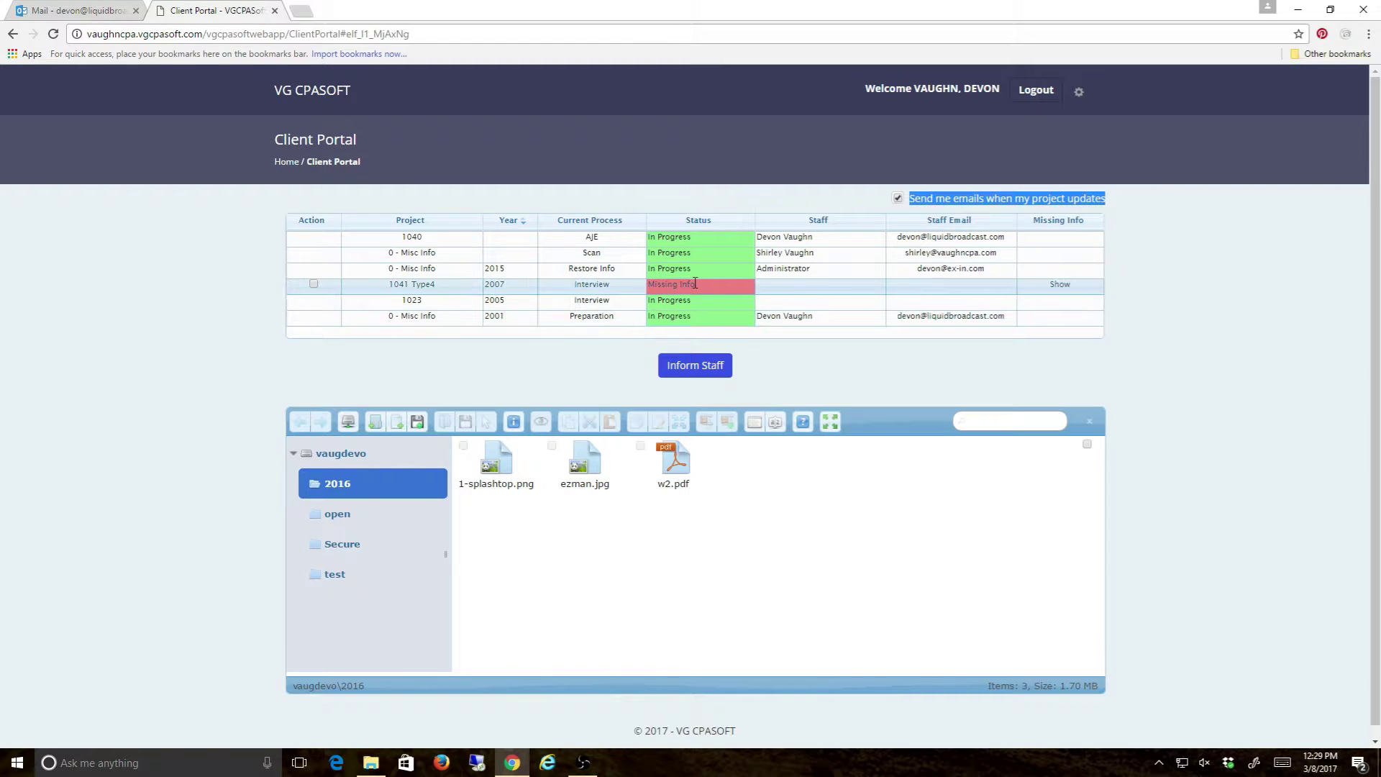
Read the missing information notes for the 1041 Type4 project, highlight the request for the w-2 and drivers license, and close them
left_click_drag(705, 287, 646, 285)
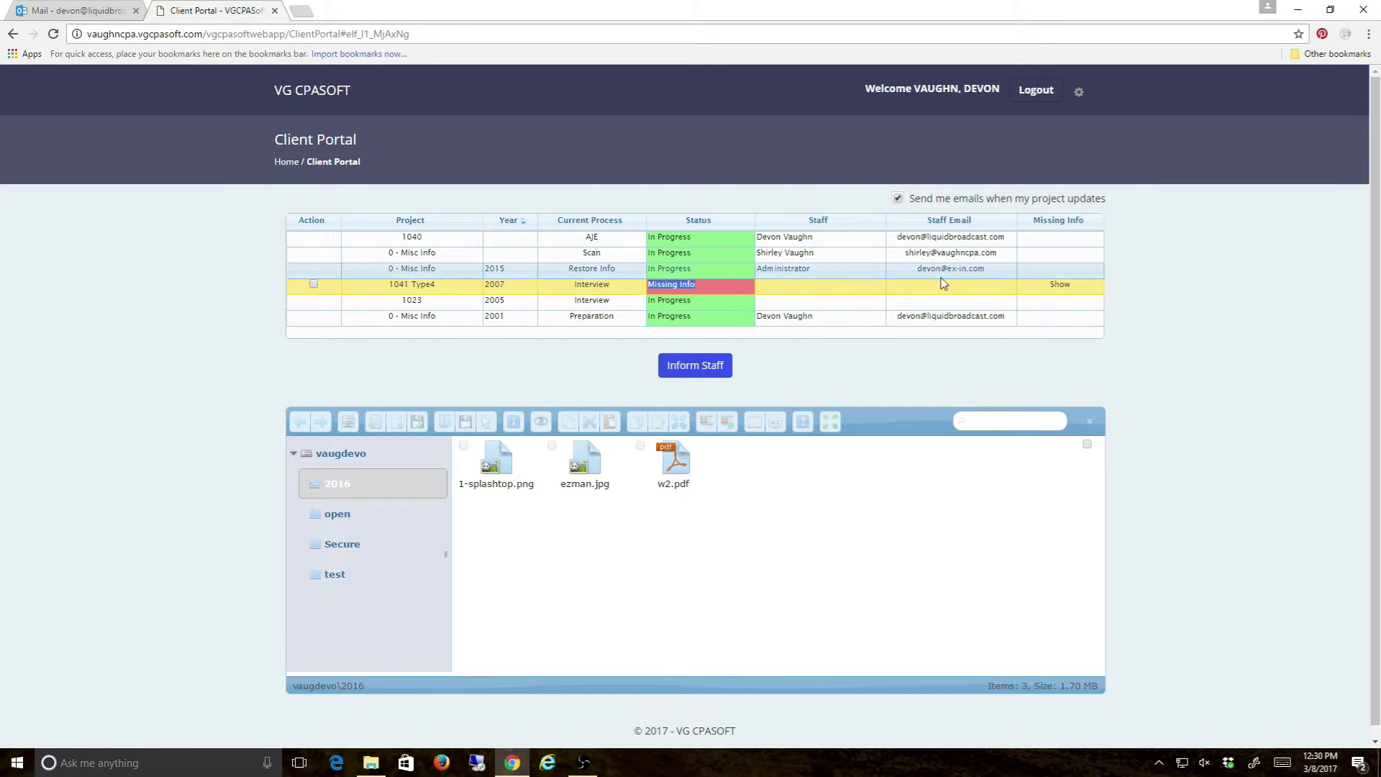
left_click(1058, 286)
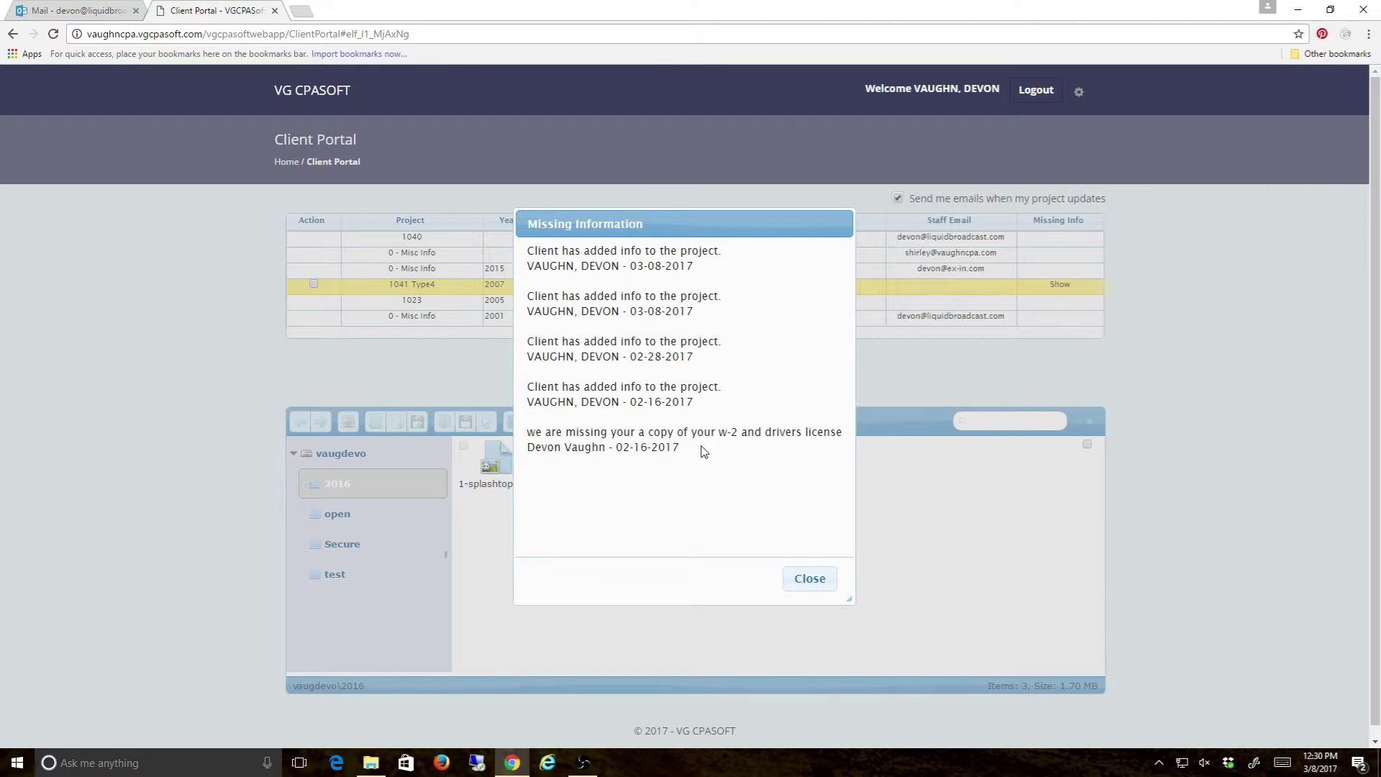
left_click_drag(527, 432, 844, 432)
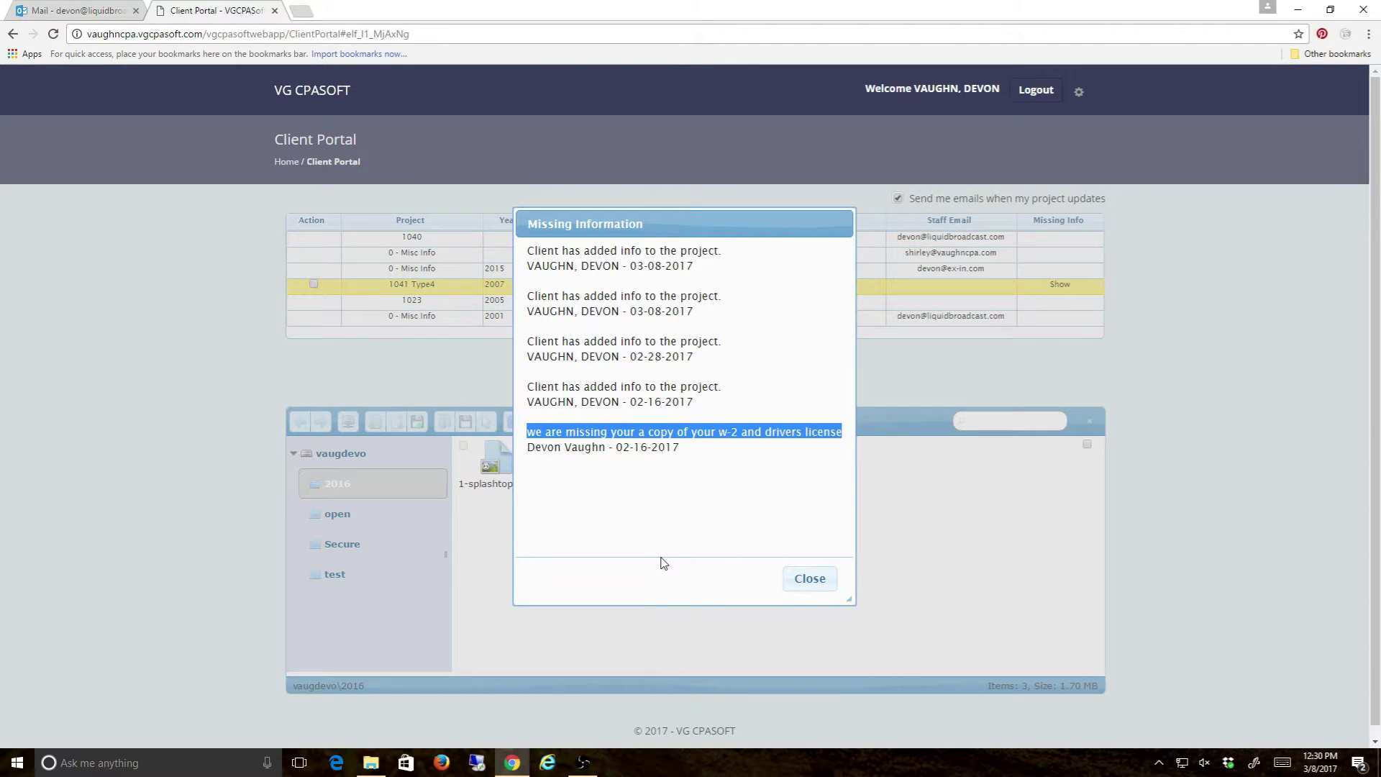
left_click(806, 581)
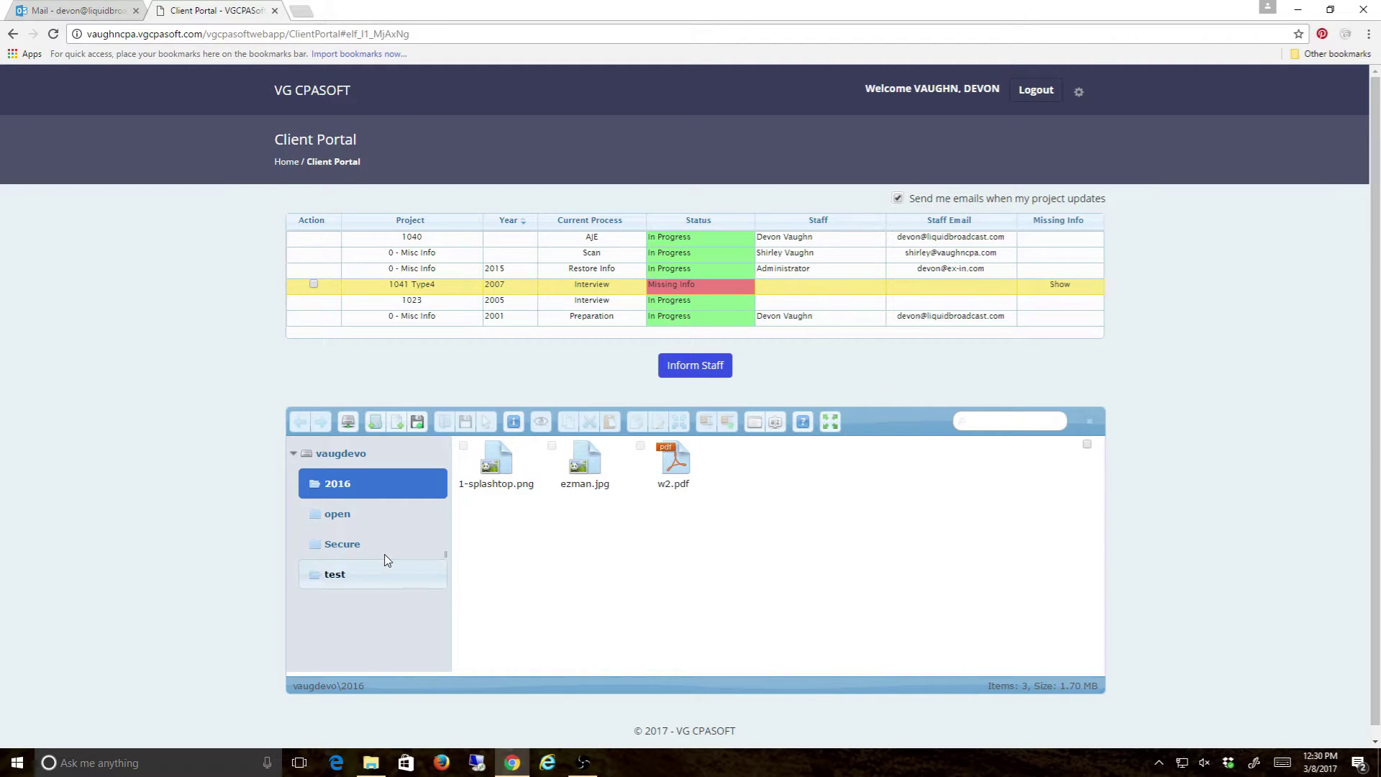
Browse the client's root folder in the file manager and open the 2016 folder
left_click(356, 459)
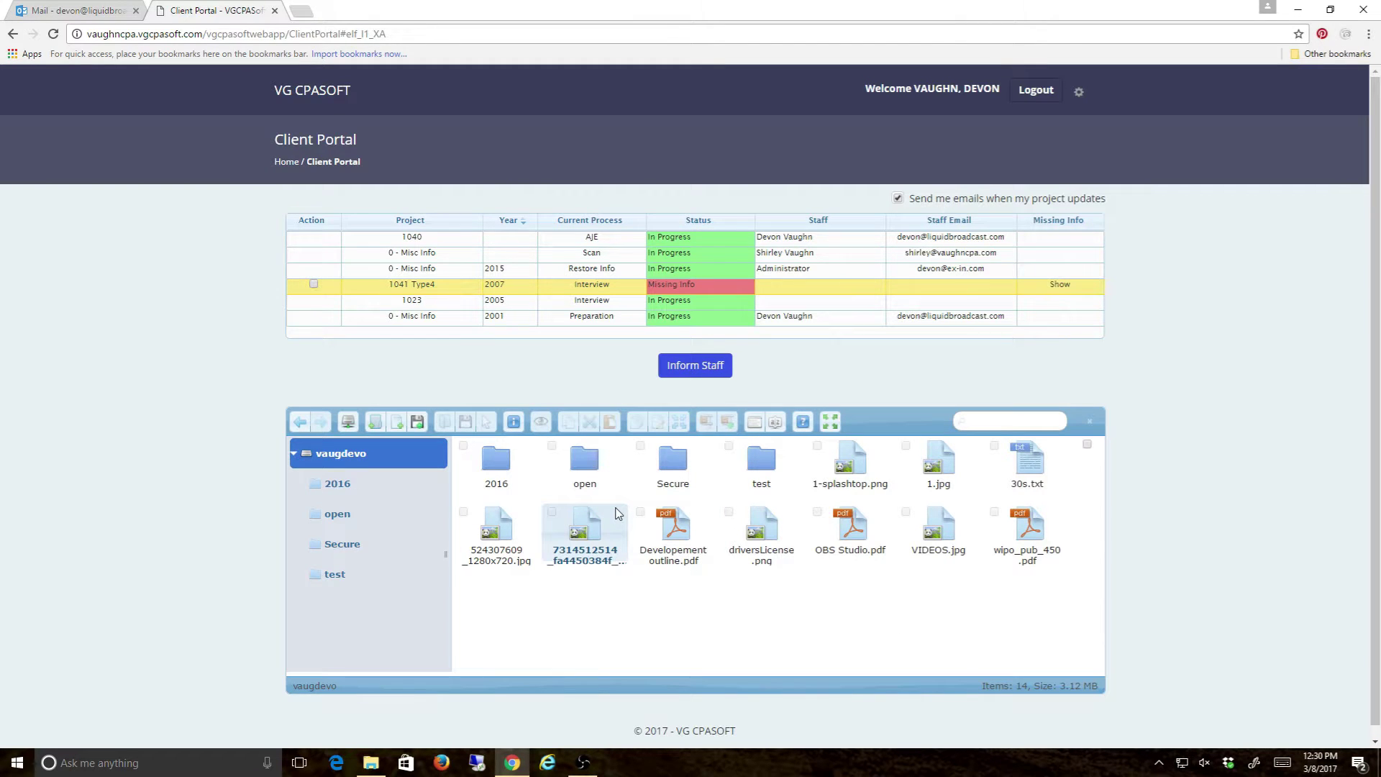
left_click(352, 463)
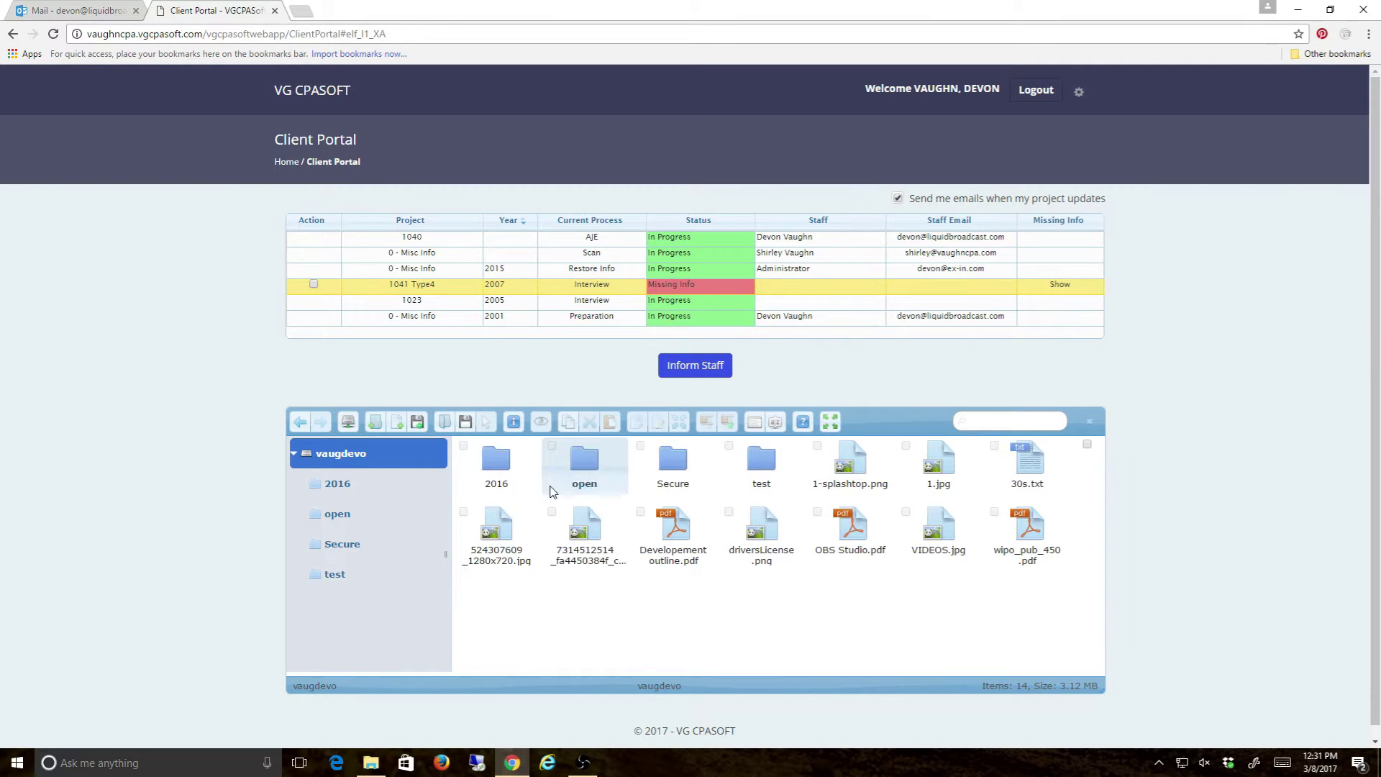
double_click(503, 472)
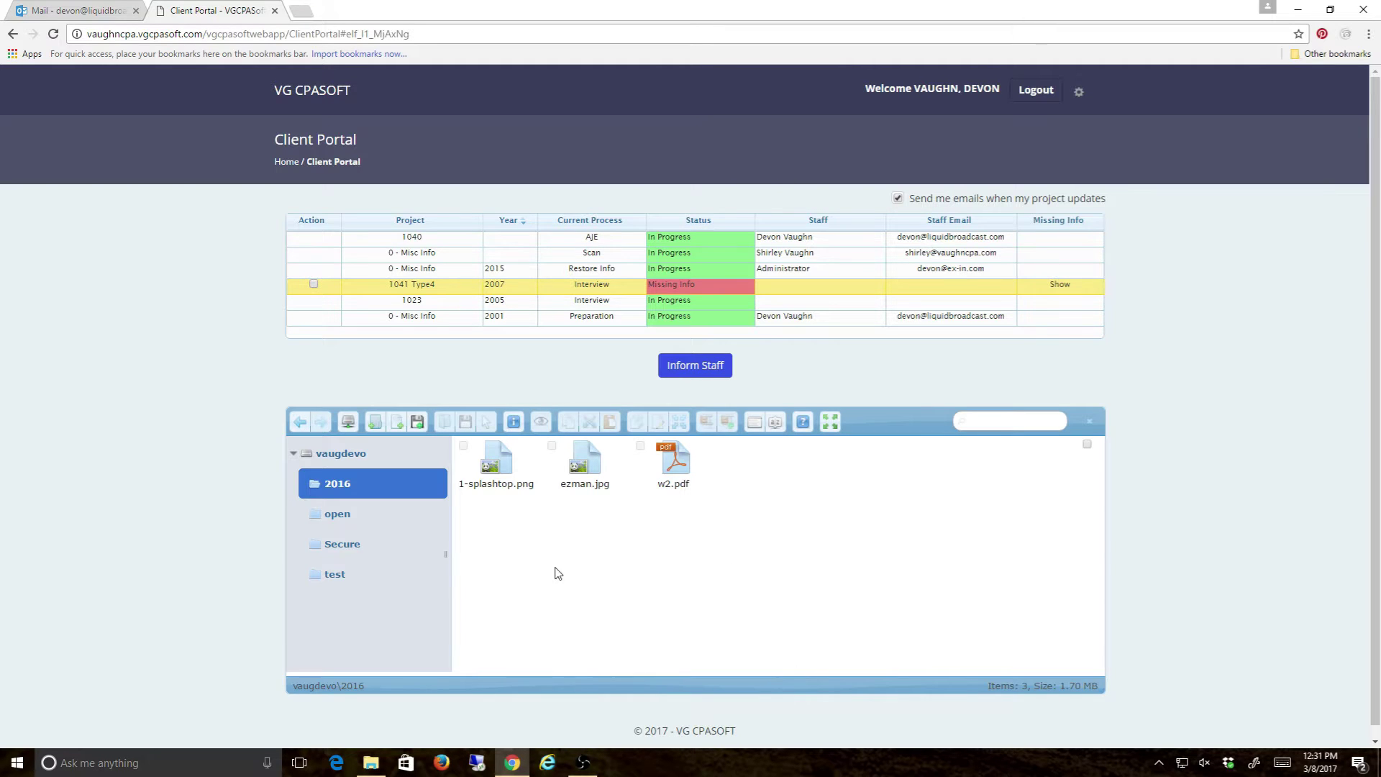
Start a file upload into the 2016 folder and bring up the Pictures folder in File Explorer
right_click(649, 568)
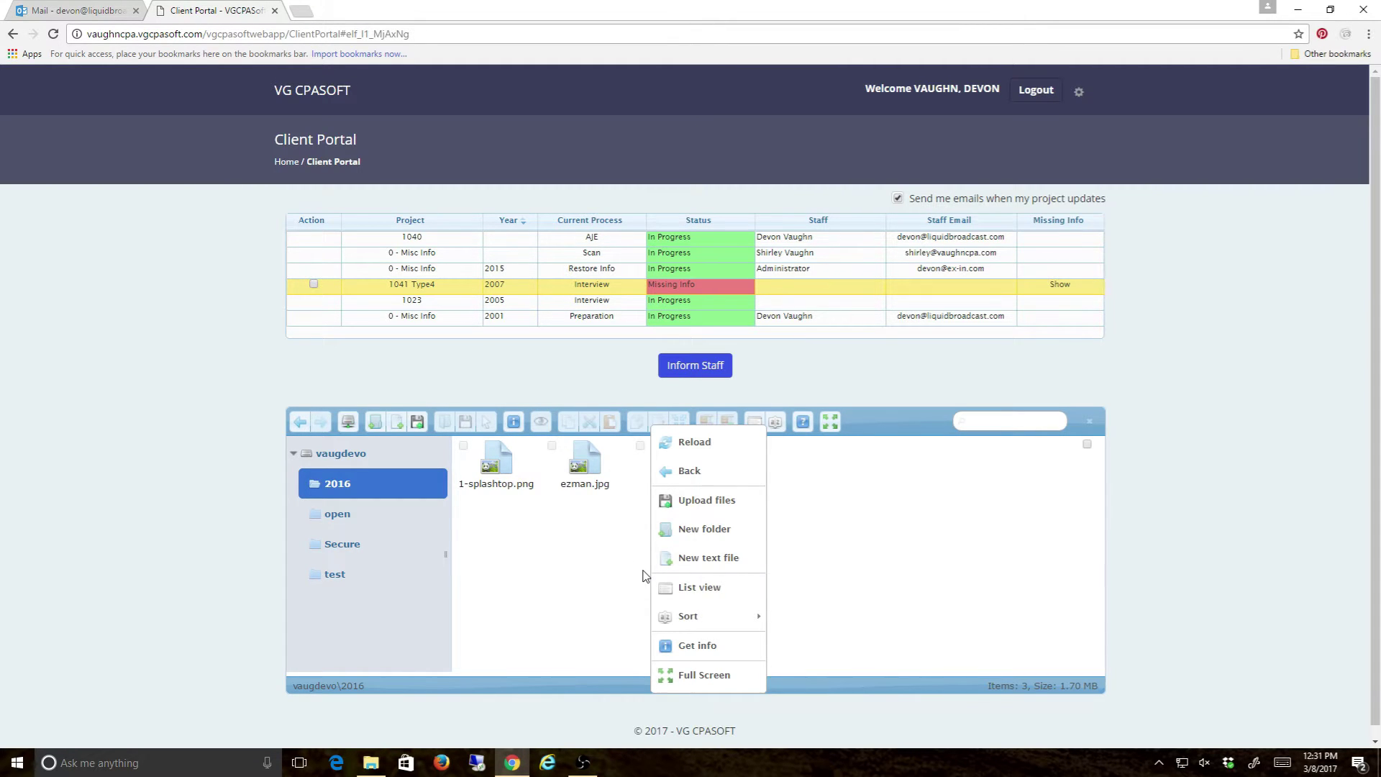
left_click(708, 500)
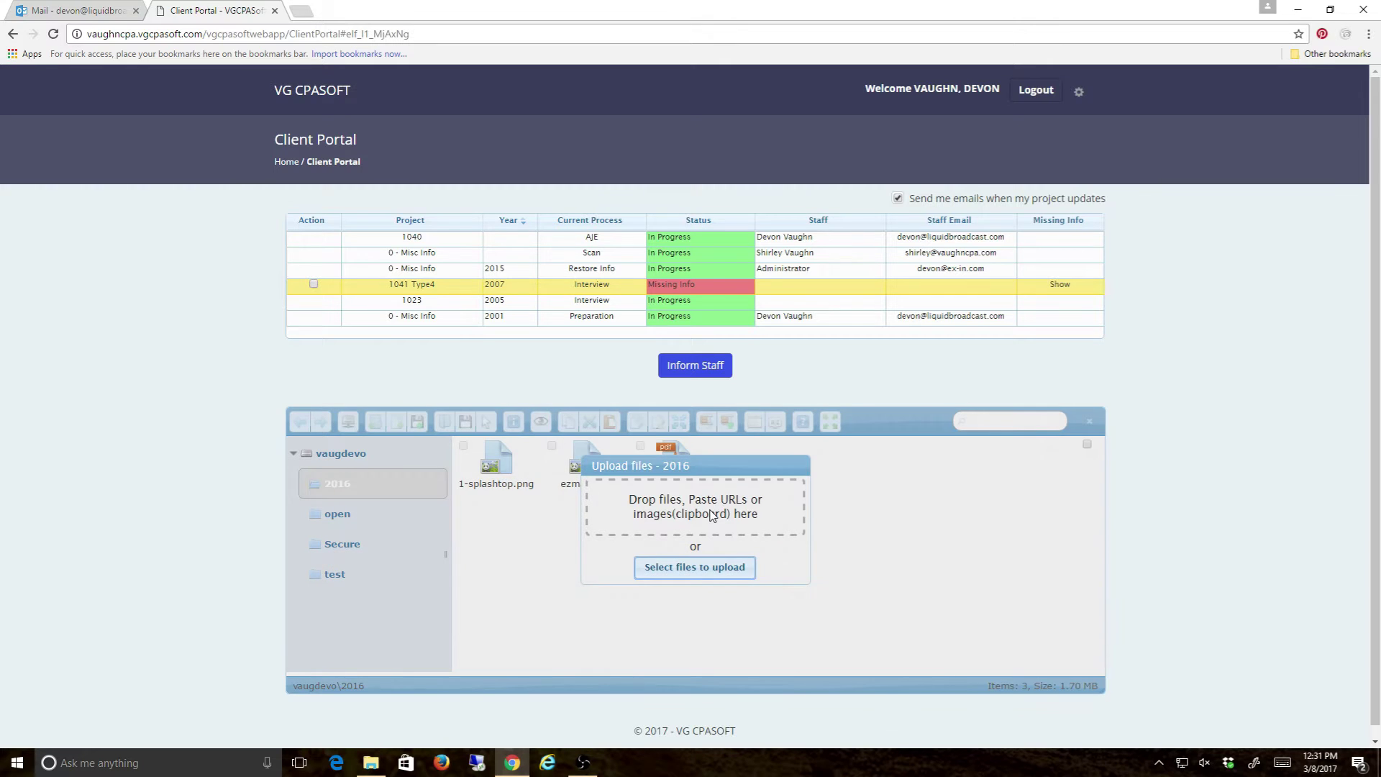
left_click(710, 516)
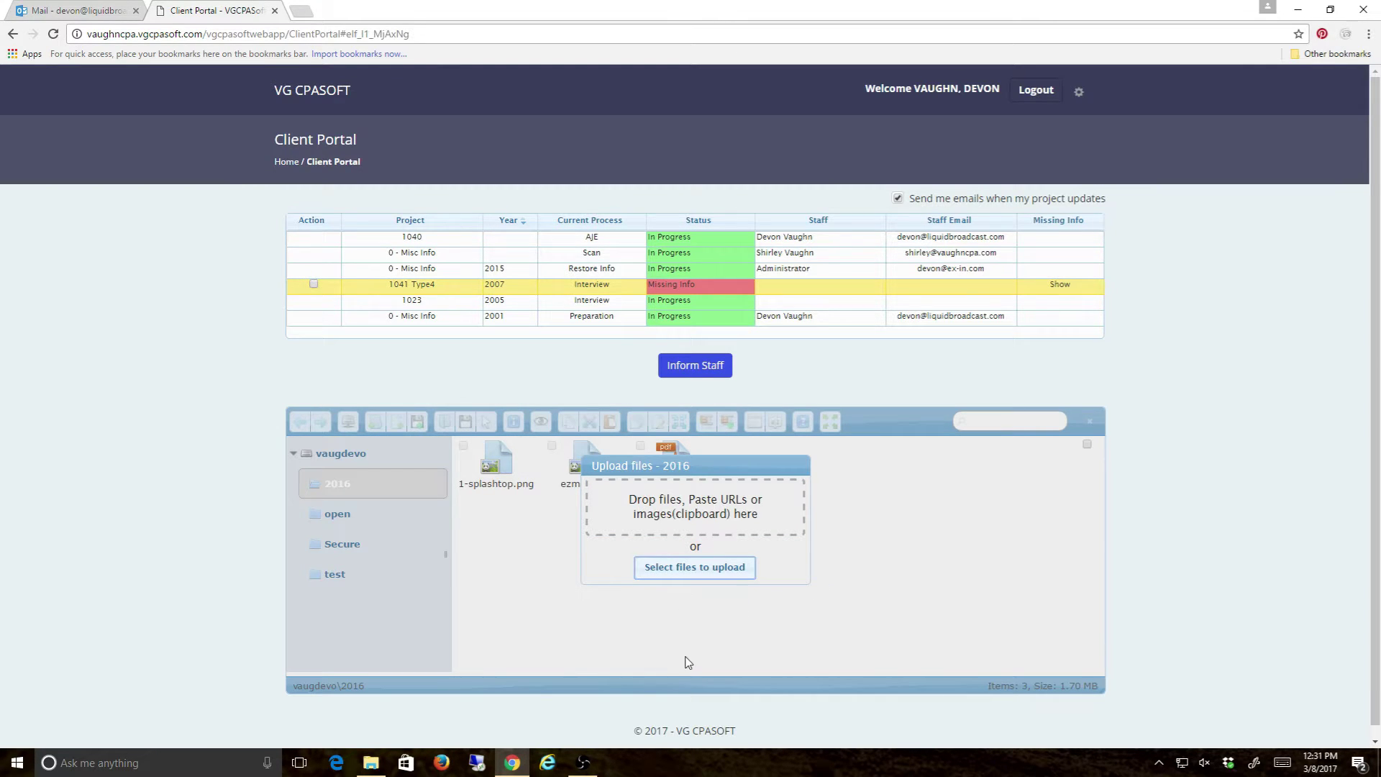
left_click(376, 767)
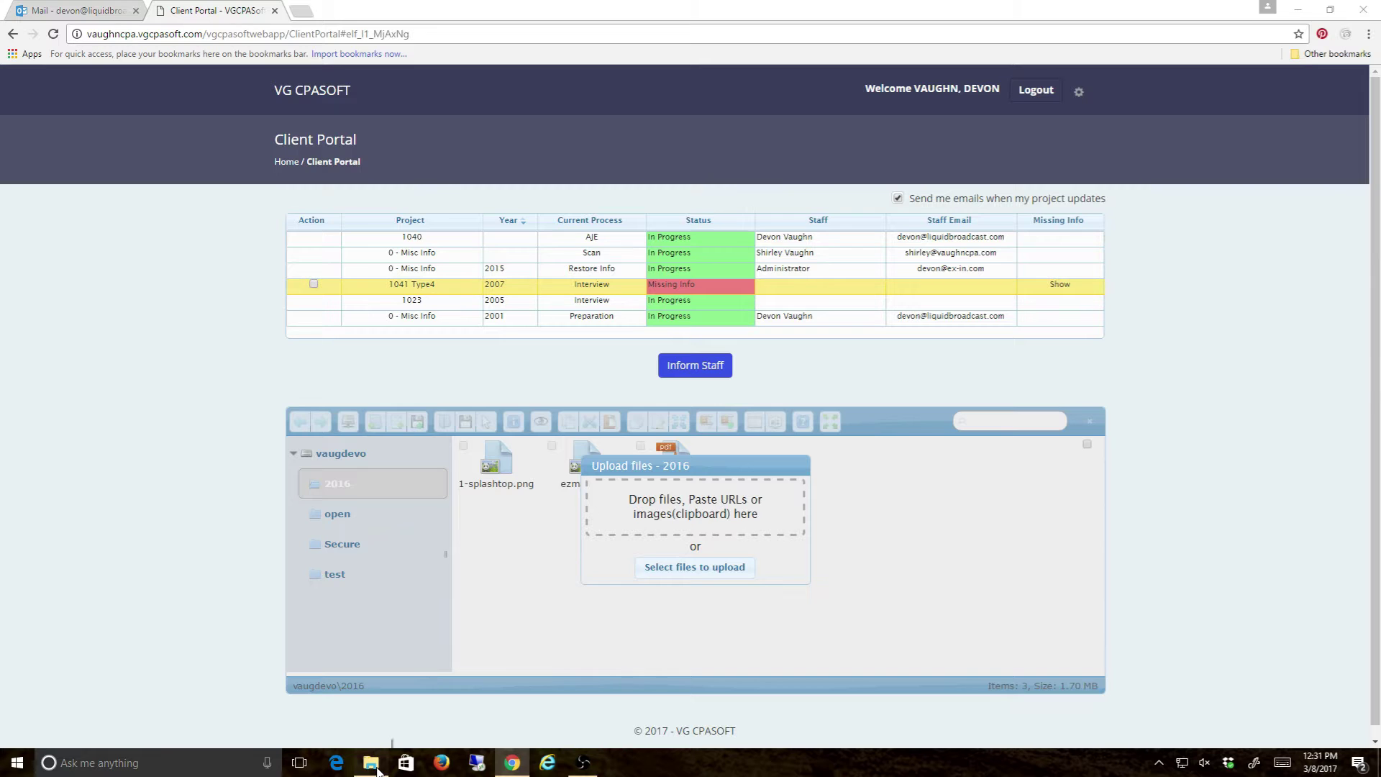
left_click(376, 765)
left_click(375, 766)
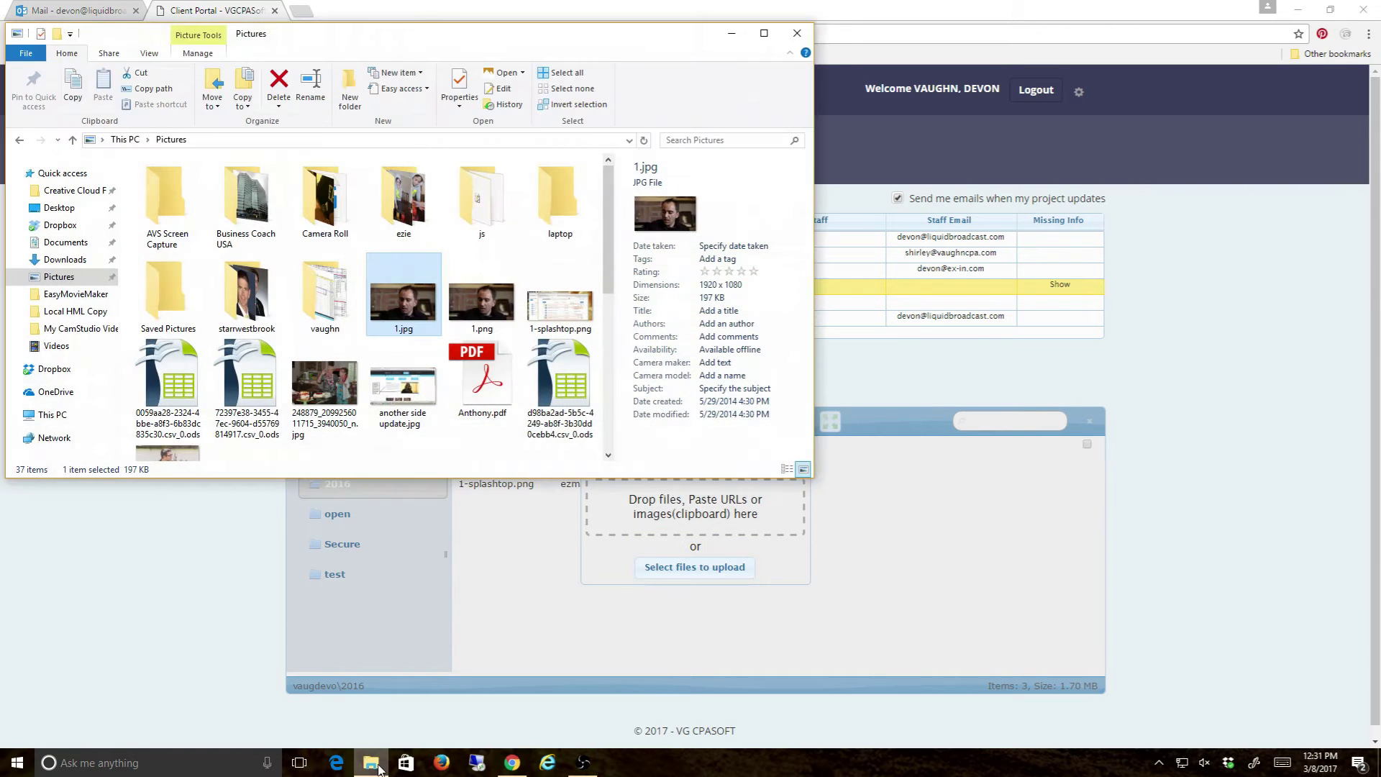
Drop ezman.jpg from the Pictures folder onto the portal's upload area and decline replacing the existing file
left_click(606, 389)
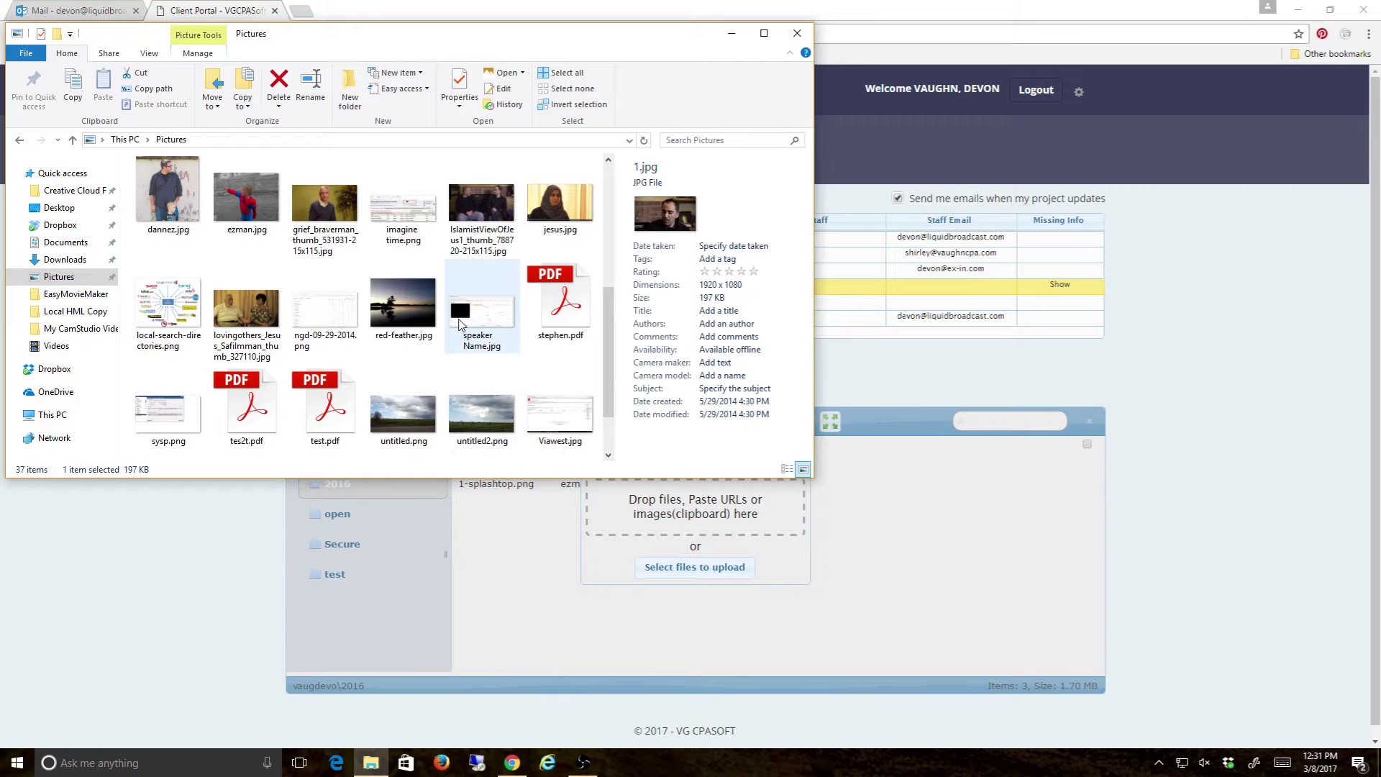
scroll(430, 353, "down", 1)
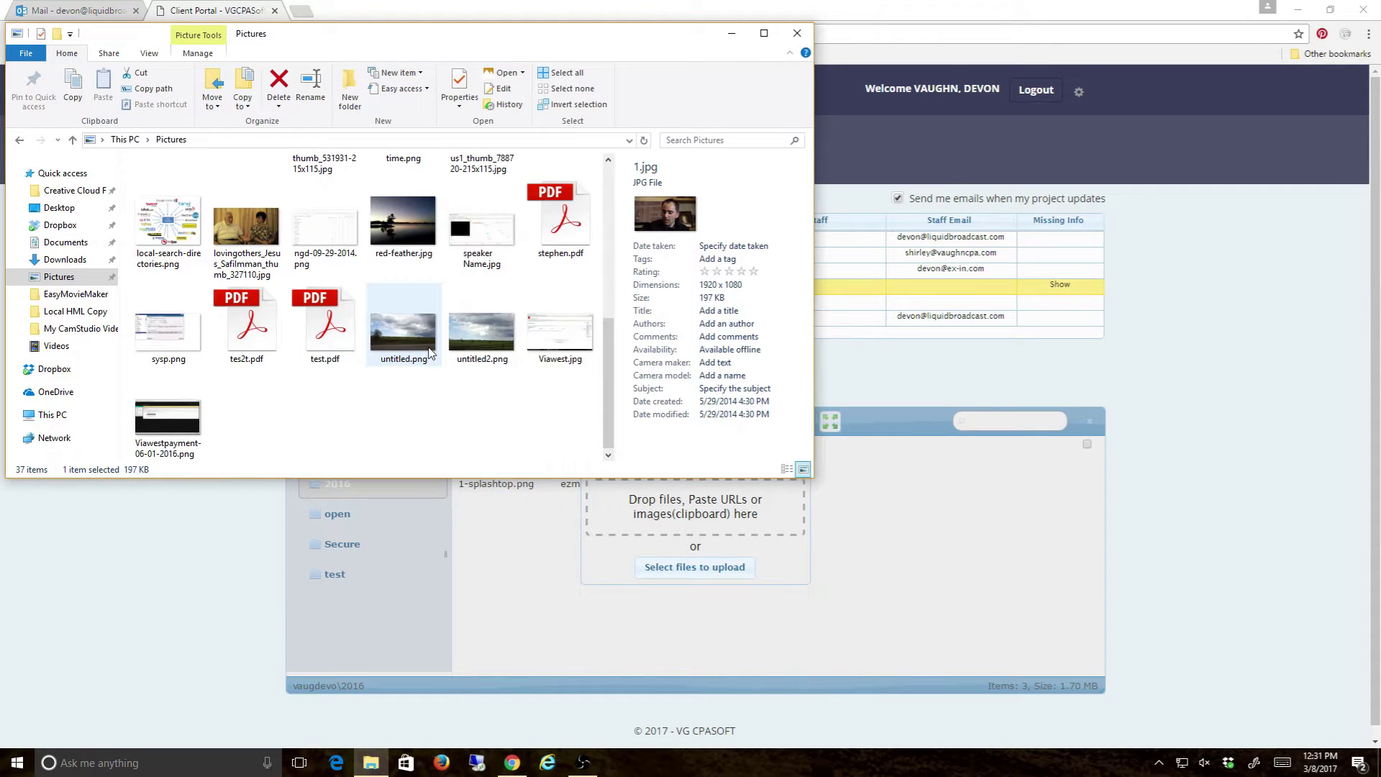
scroll(430, 353, "up", 3)
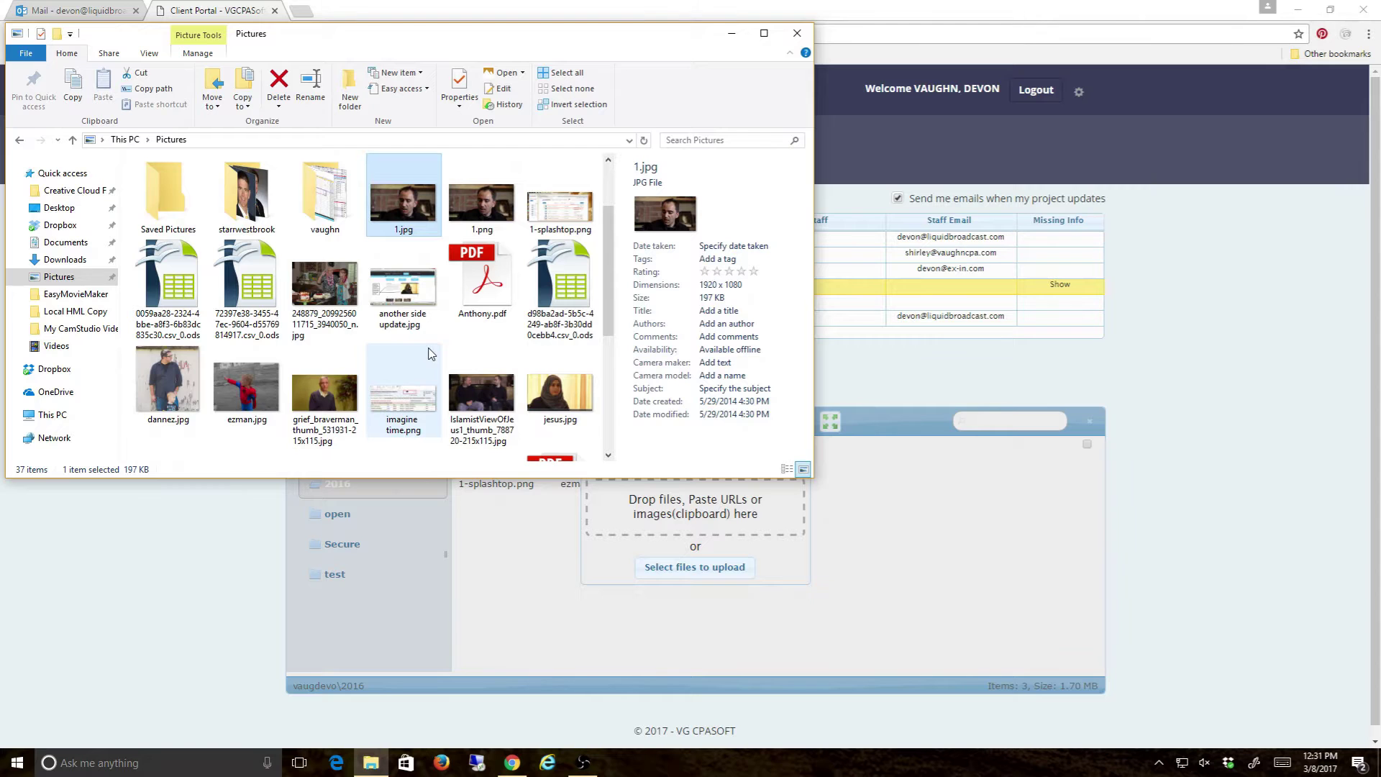
left_click(230, 387)
left_click_drag(231, 387, 663, 518)
key("Tab")
key("Tab")
key("Tab")
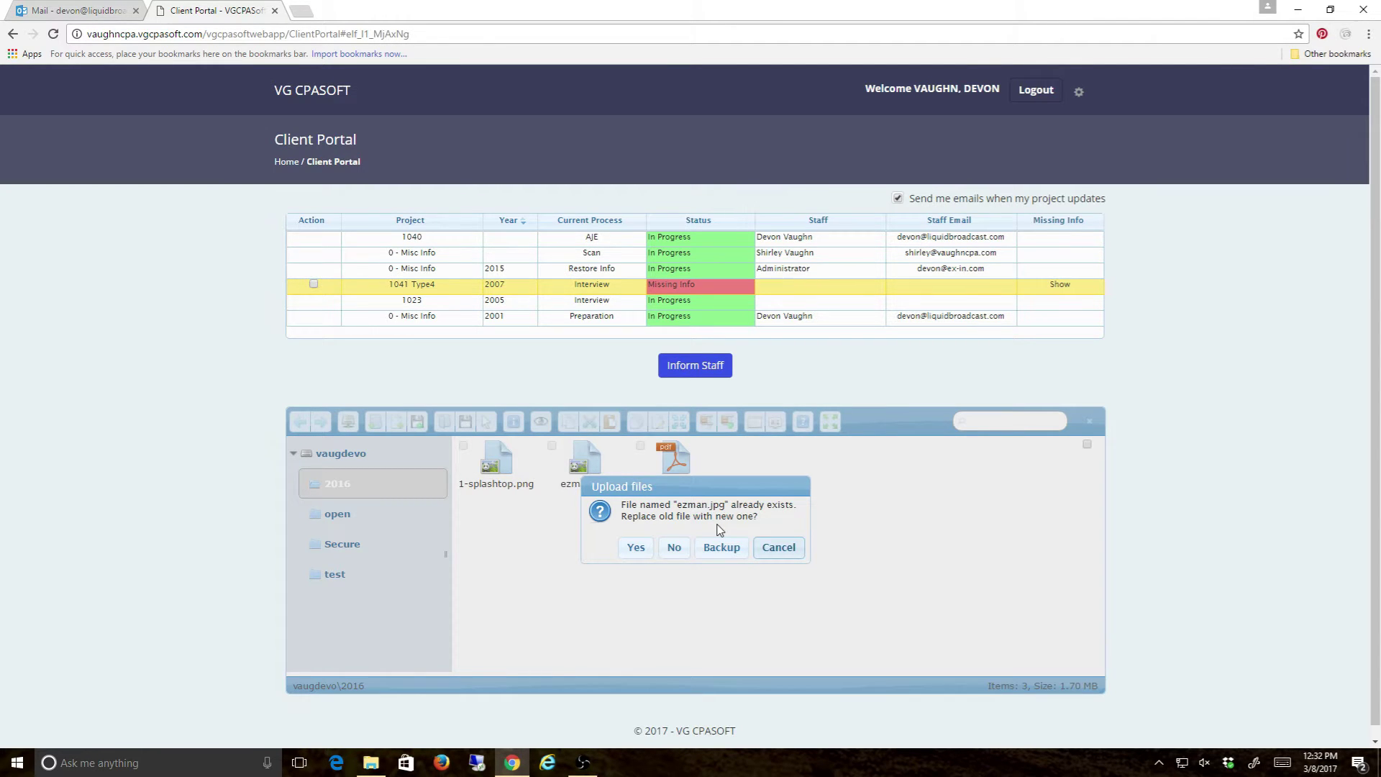
left_click(675, 548)
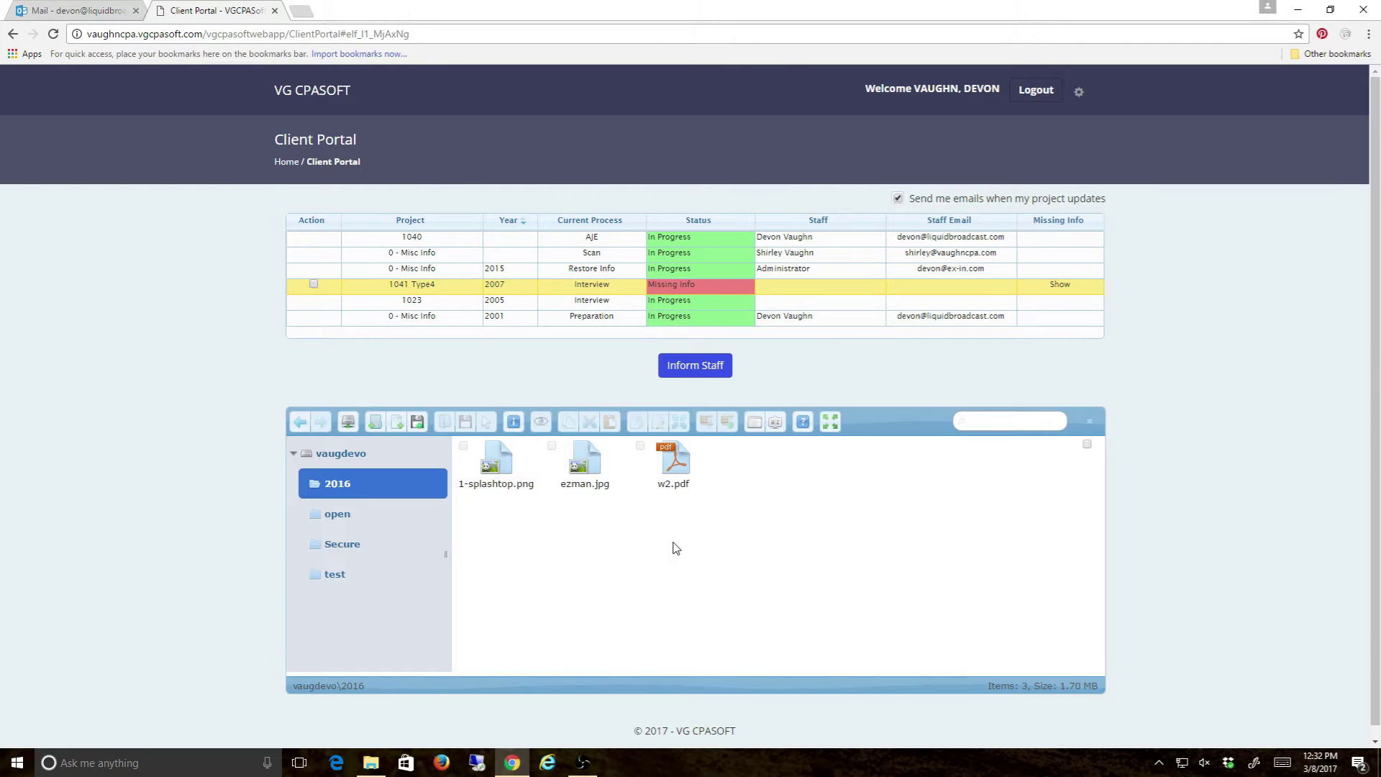
Try uploading ezman.jpg into the 2016 folder by selecting it in the file browser, and decline replacing the existing file
right_click(580, 591)
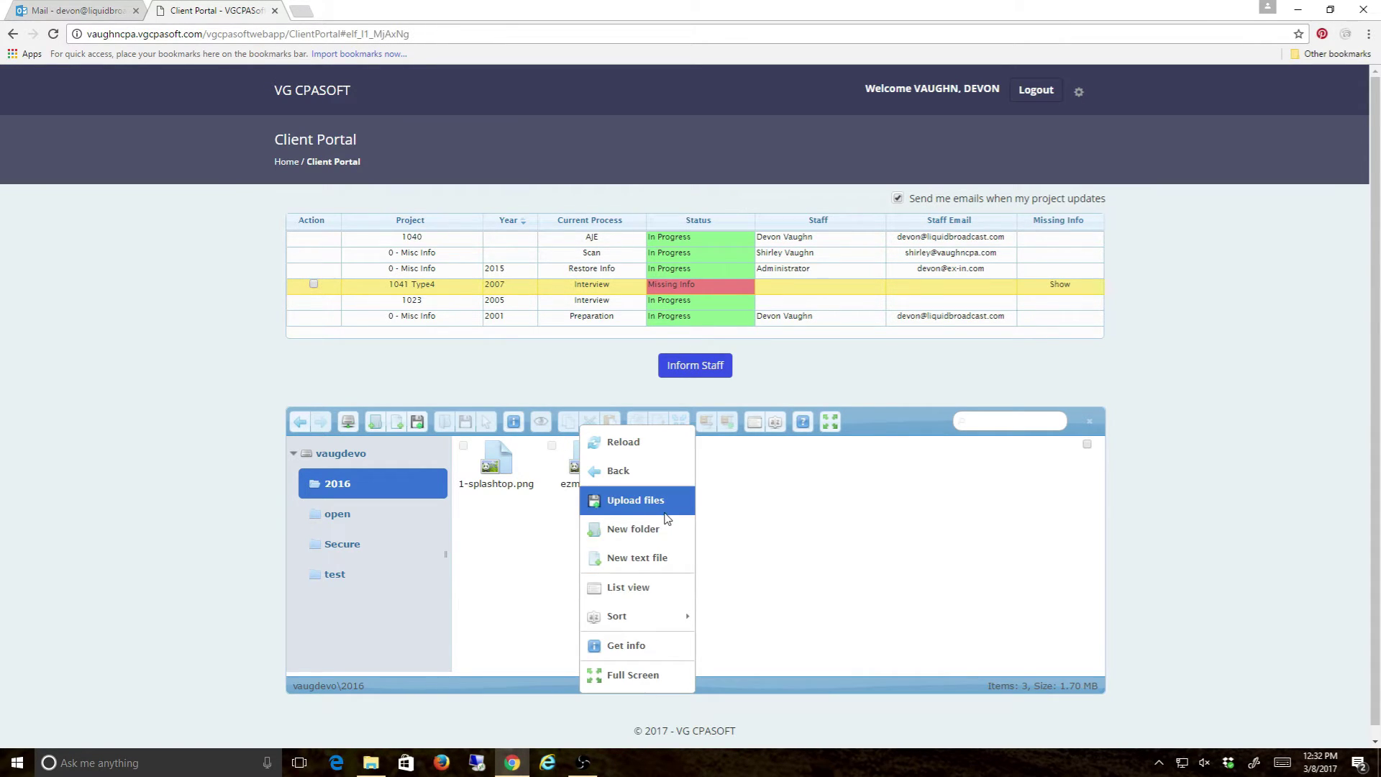
left_click(666, 517)
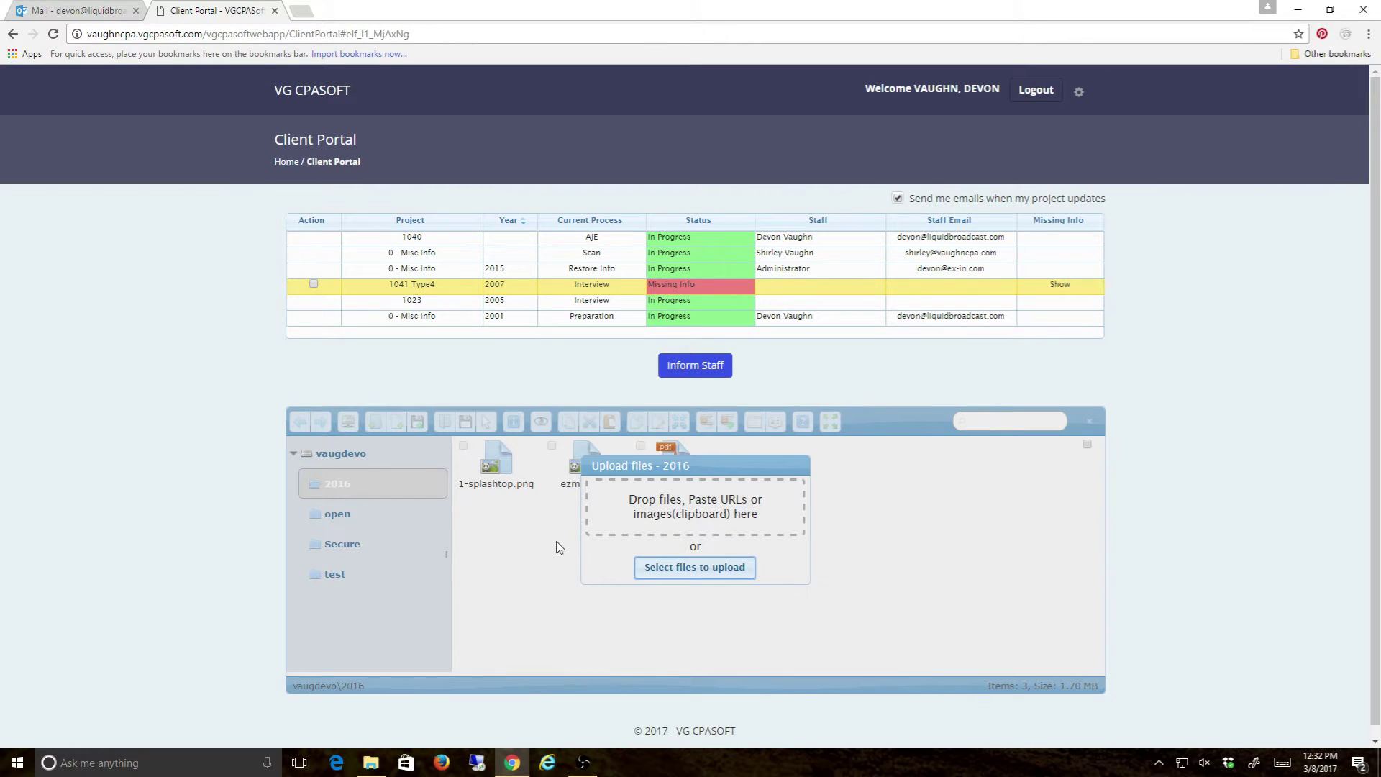
left_click(712, 574)
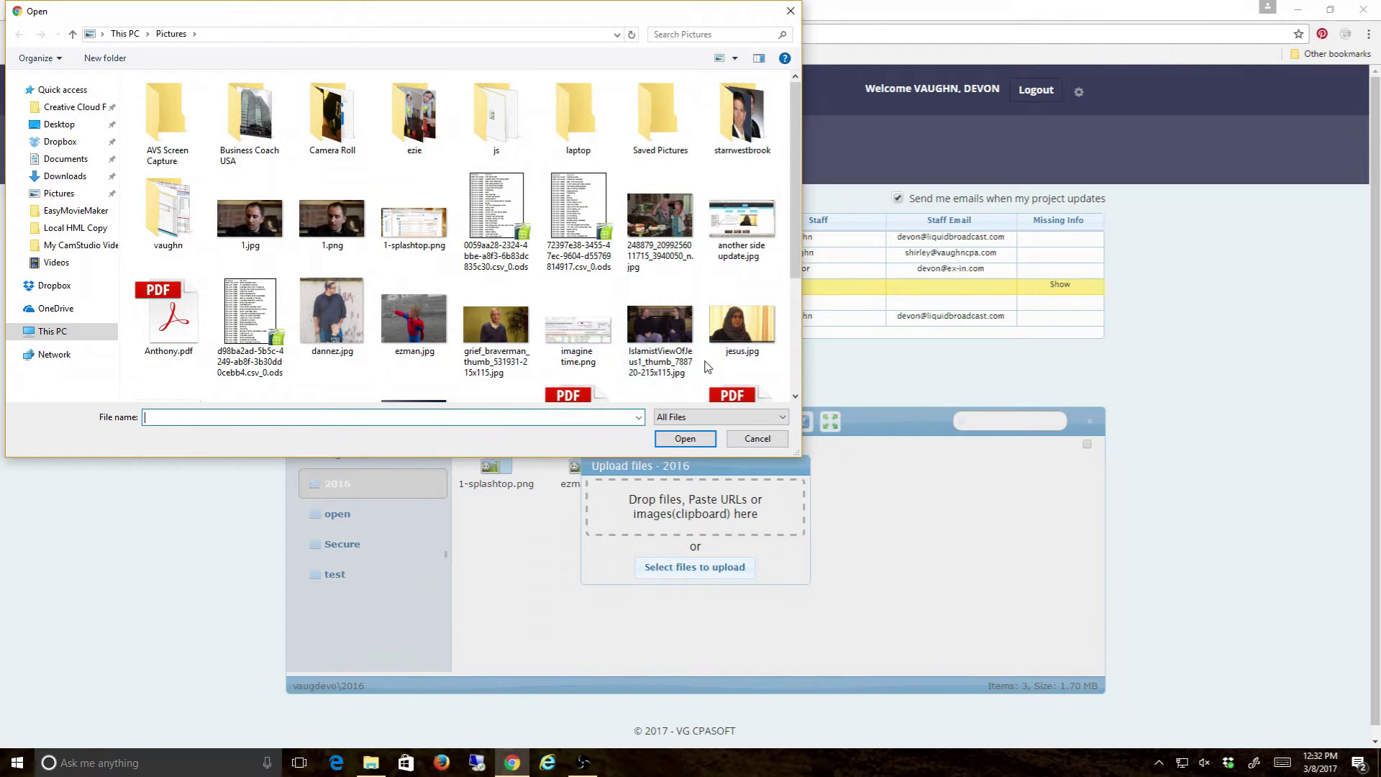
left_click(424, 313)
left_click(680, 440)
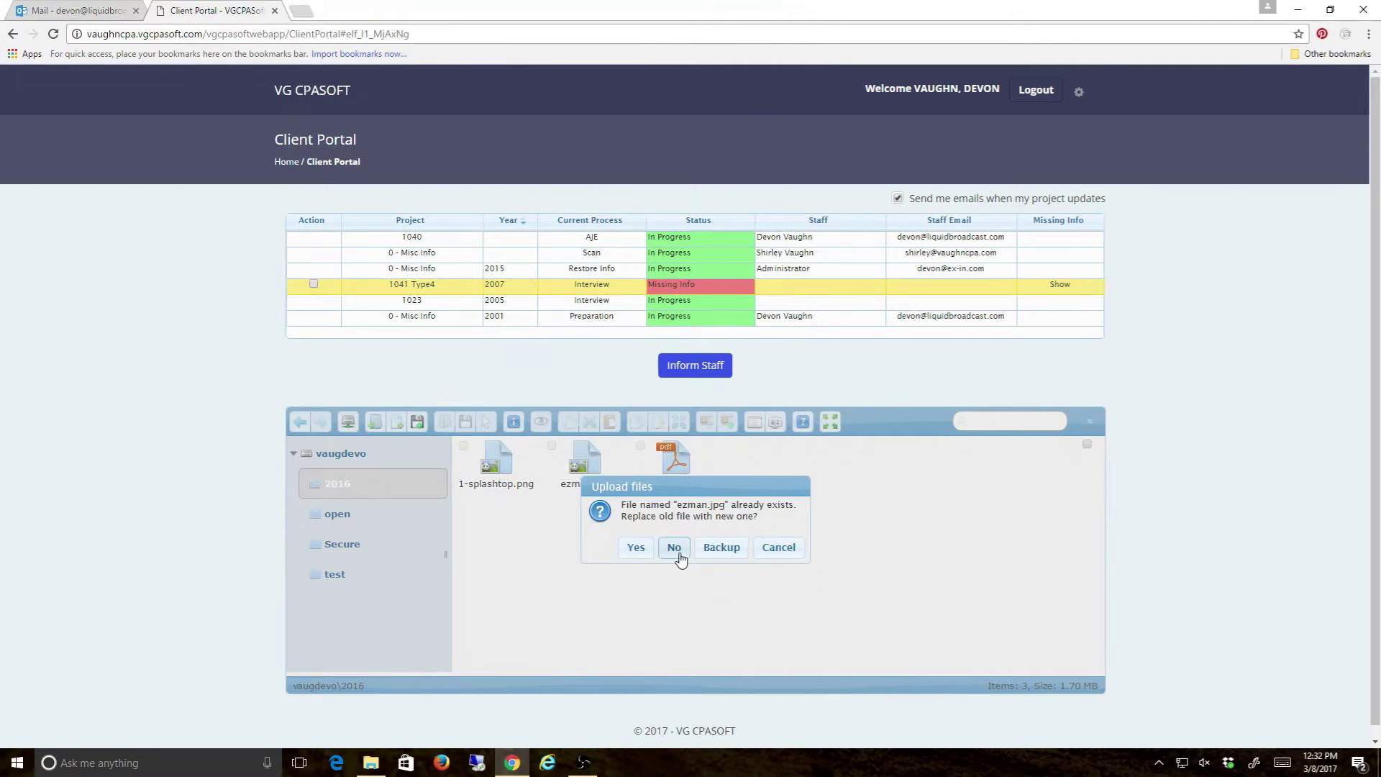
left_click(674, 548)
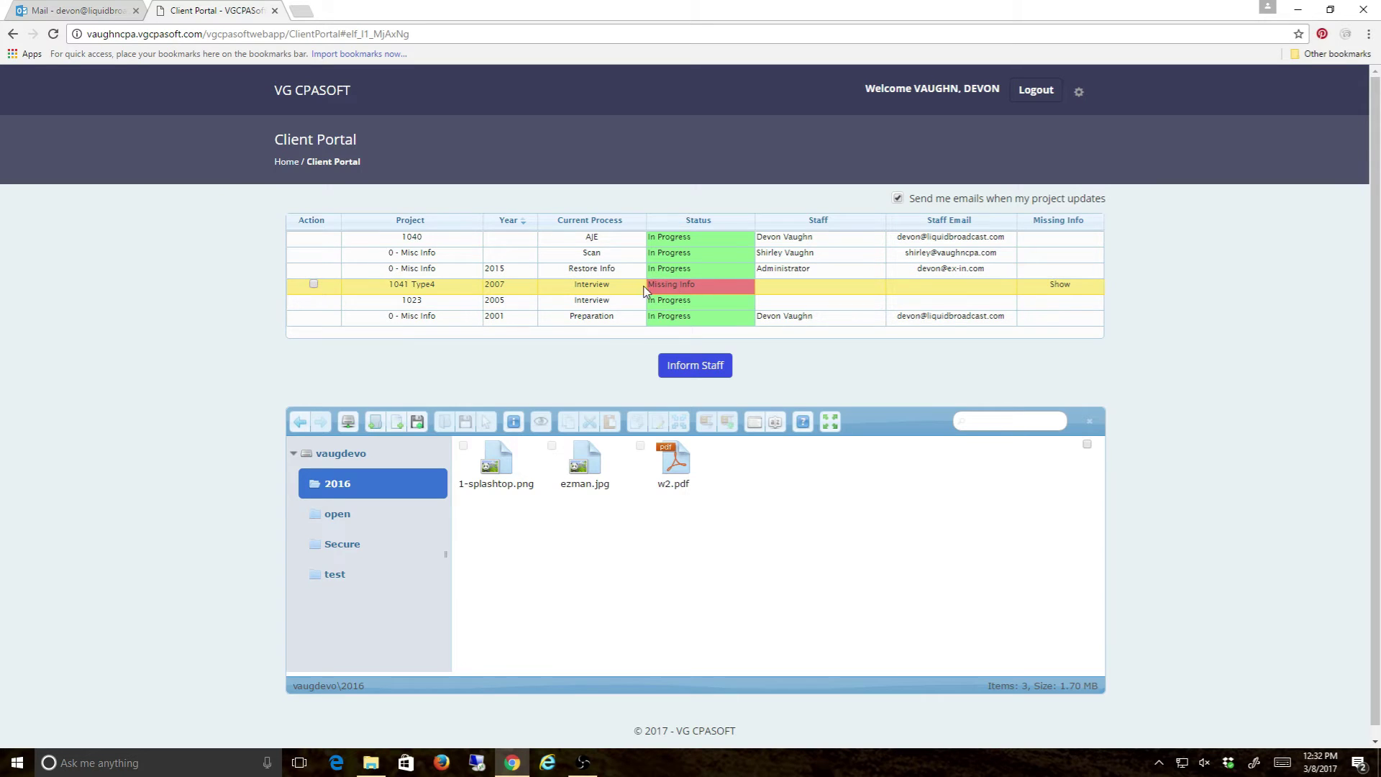
Inform the staff about the 1041 Type4 project and reload the client portal page
left_click(315, 285)
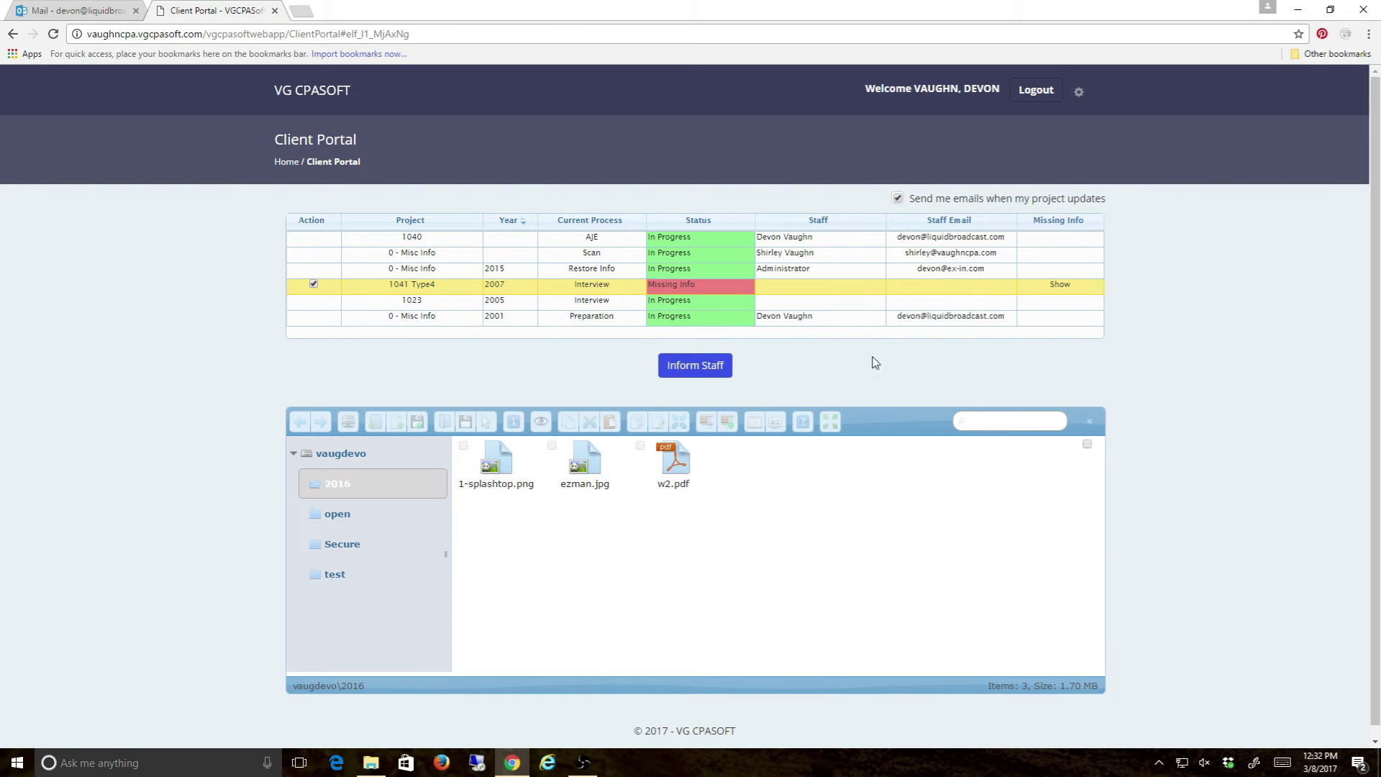
left_click(704, 370)
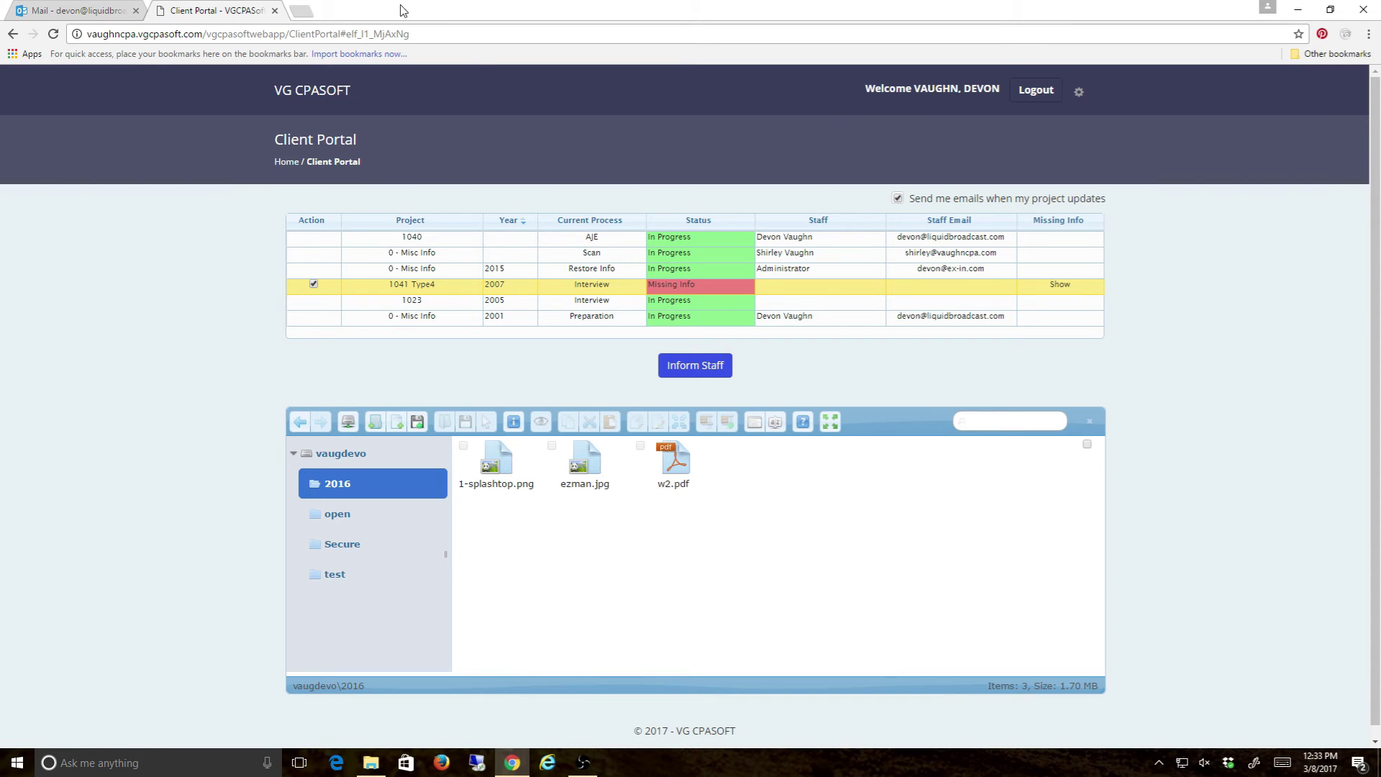
left_click(51, 35)
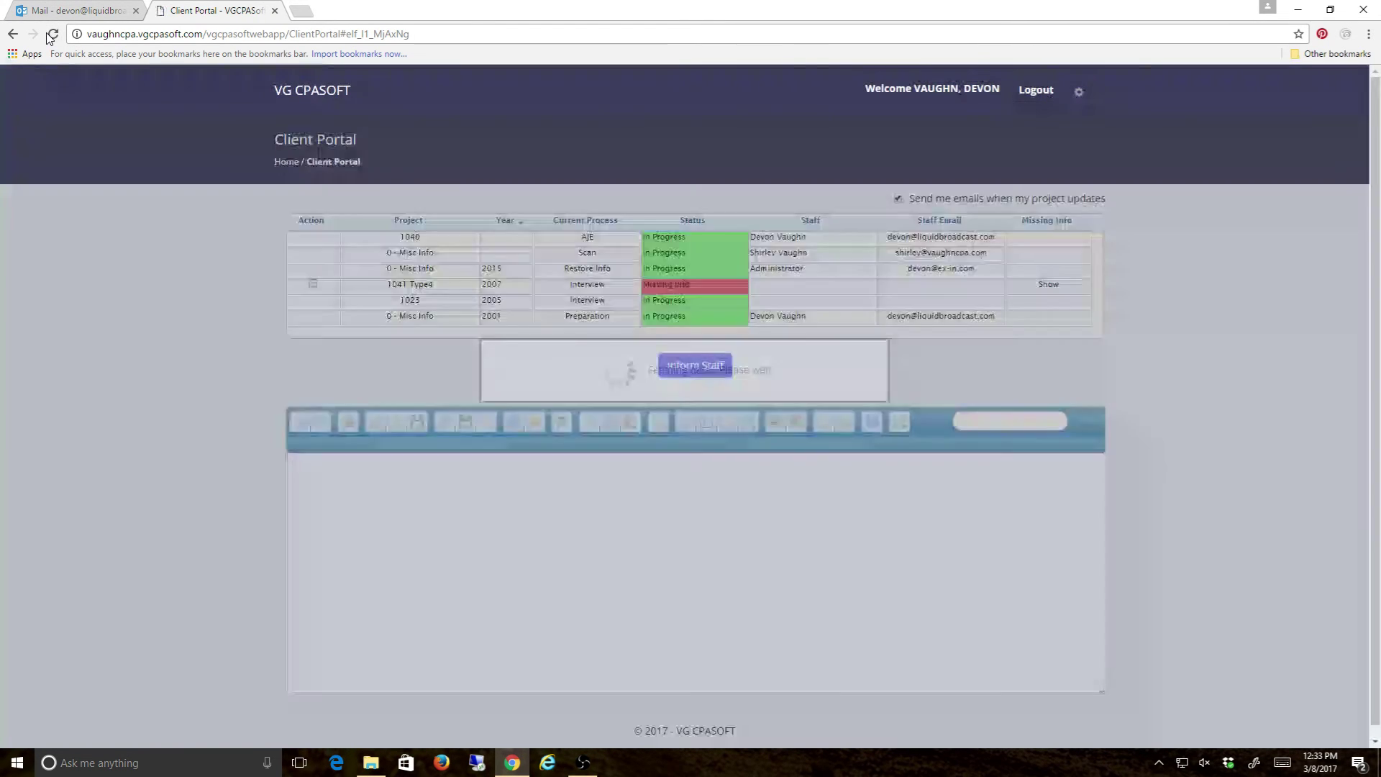
Review the missing information notes of the 1041 Type4 project, highlight the newest entry, and return to the project's status
left_click(1055, 288)
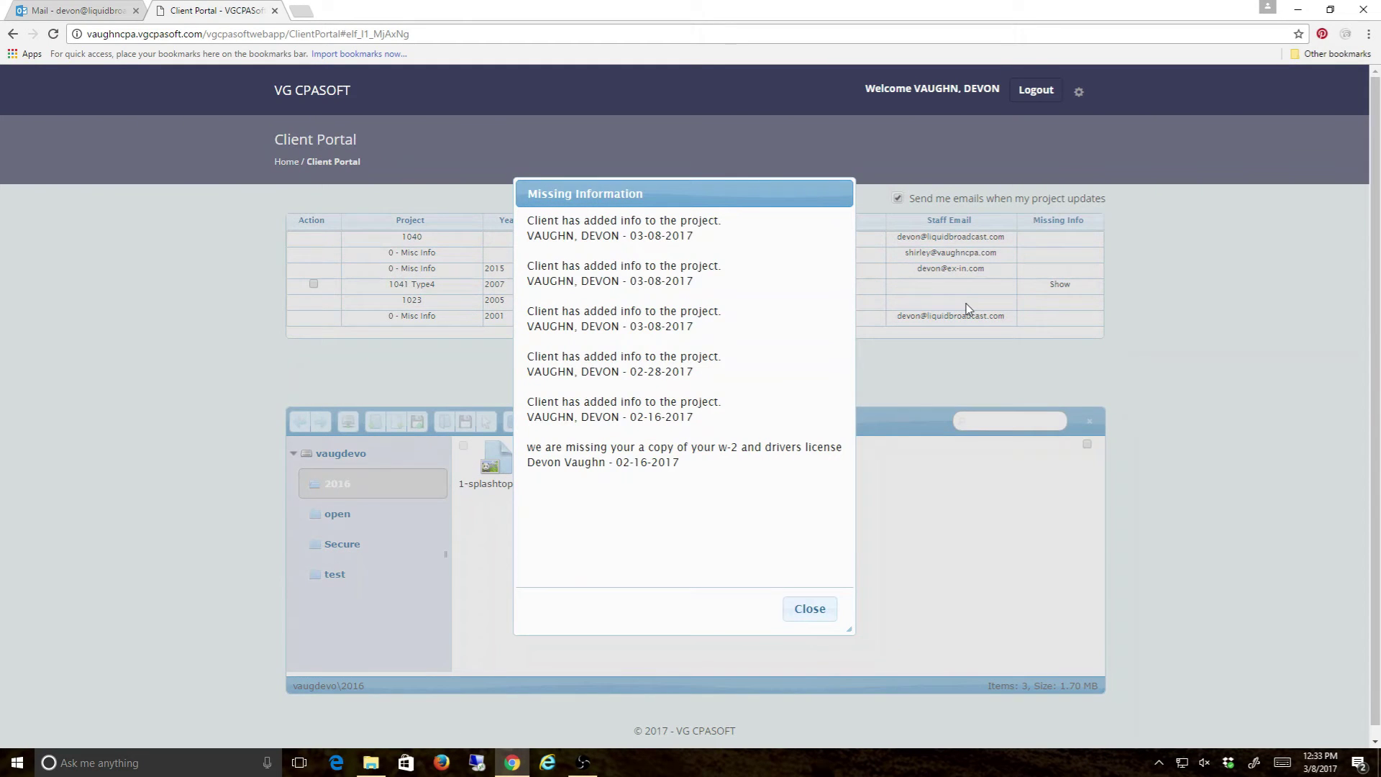
left_click_drag(694, 236, 526, 230)
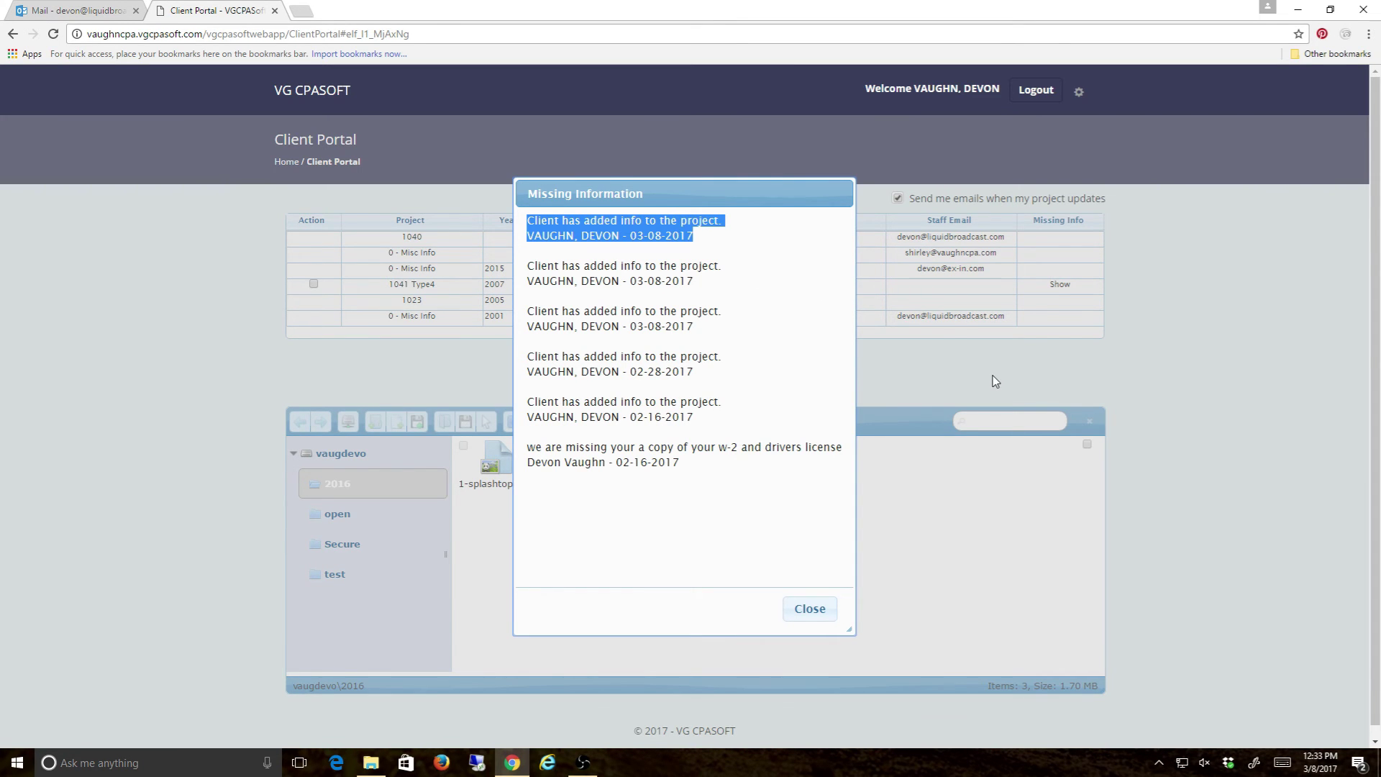
left_click(811, 608)
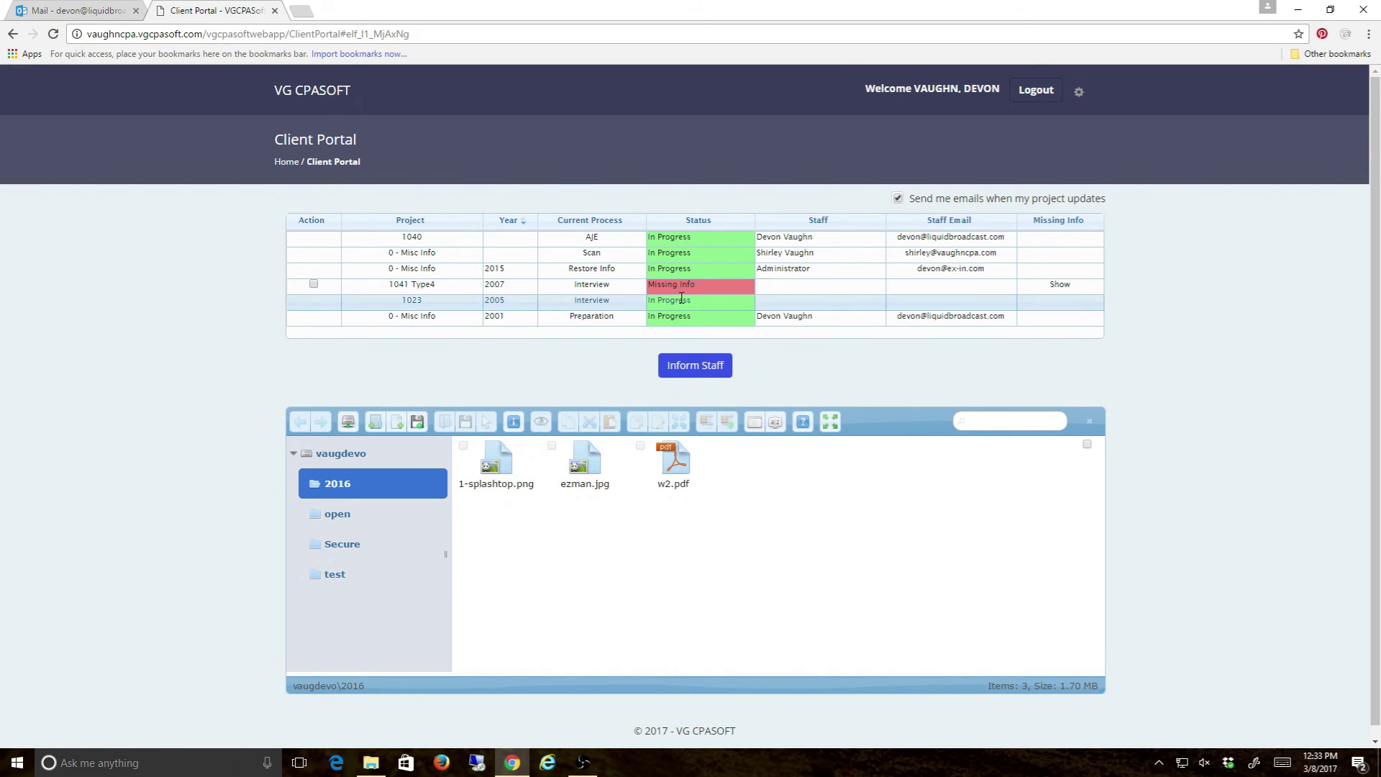
left_click_drag(666, 286, 698, 295)
left_click(723, 297)
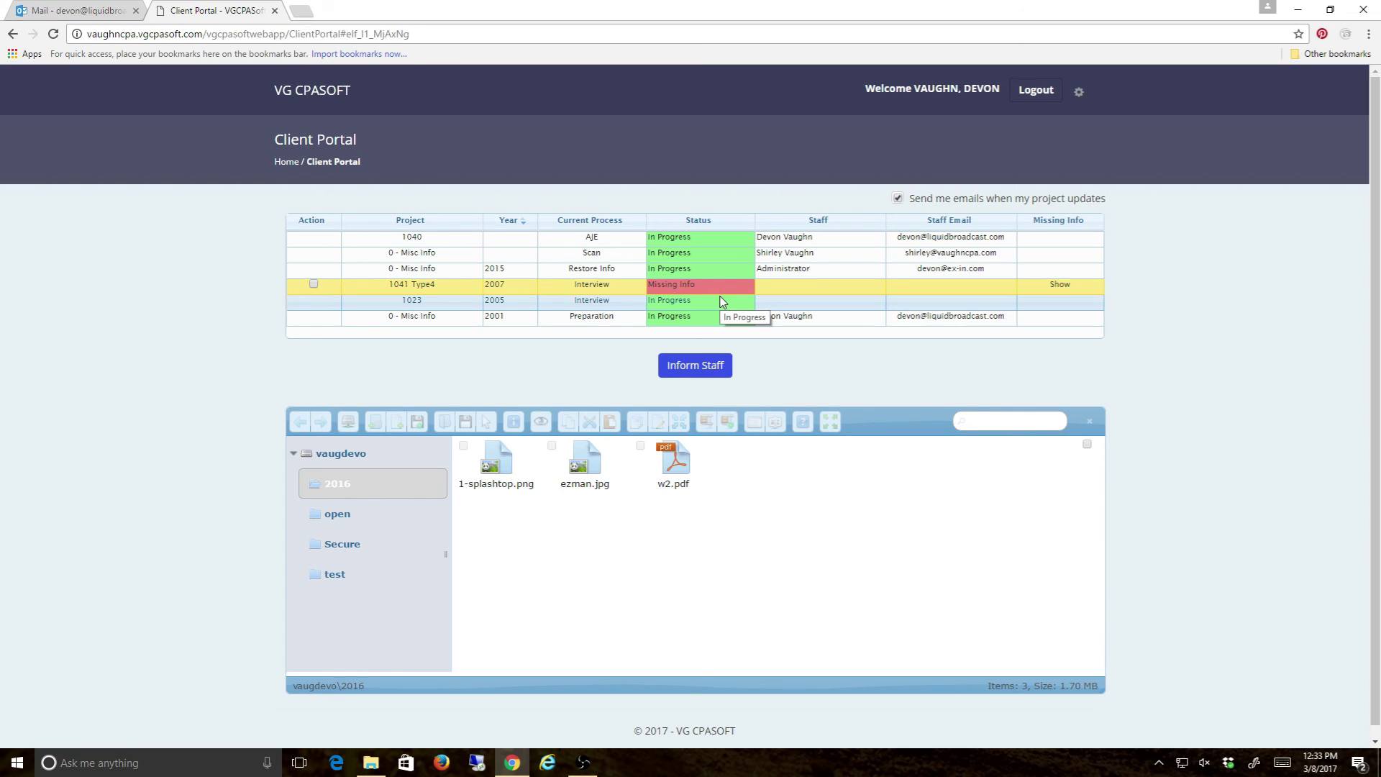